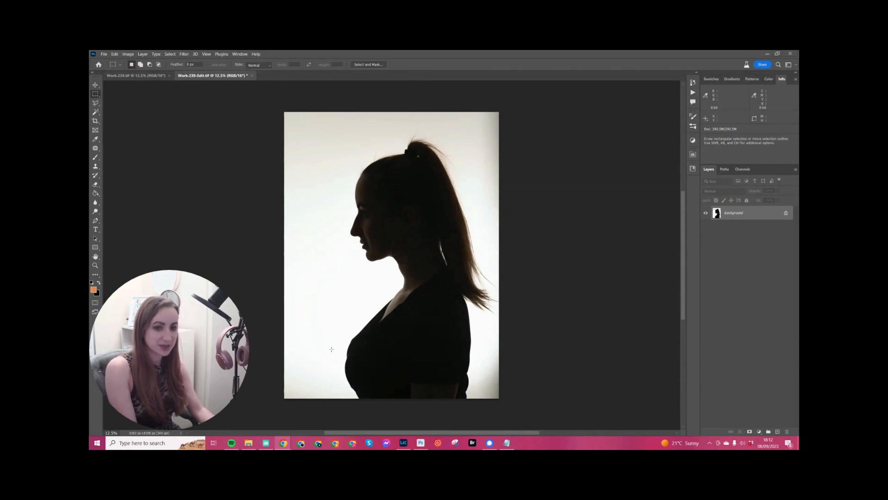
# Step: Add a Levels adjustment layer above the Background and set its midtone input to 0.19
pyautogui.click(420, 442)
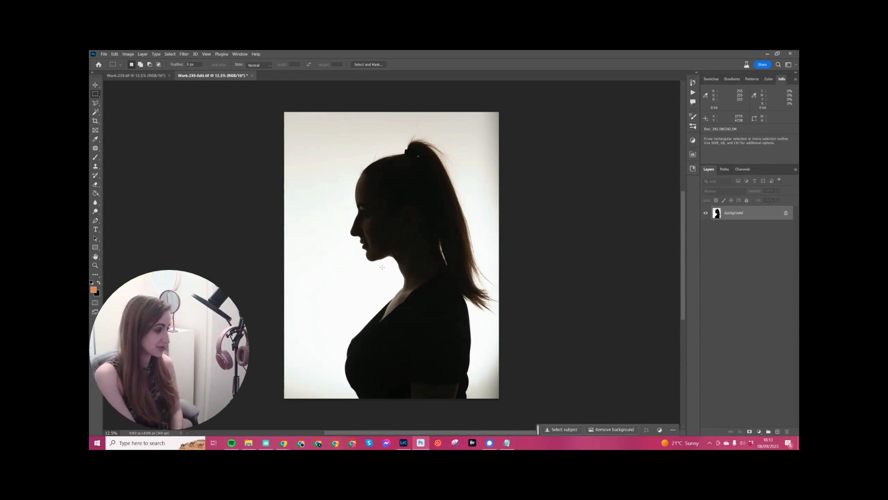
pyautogui.click(759, 432)
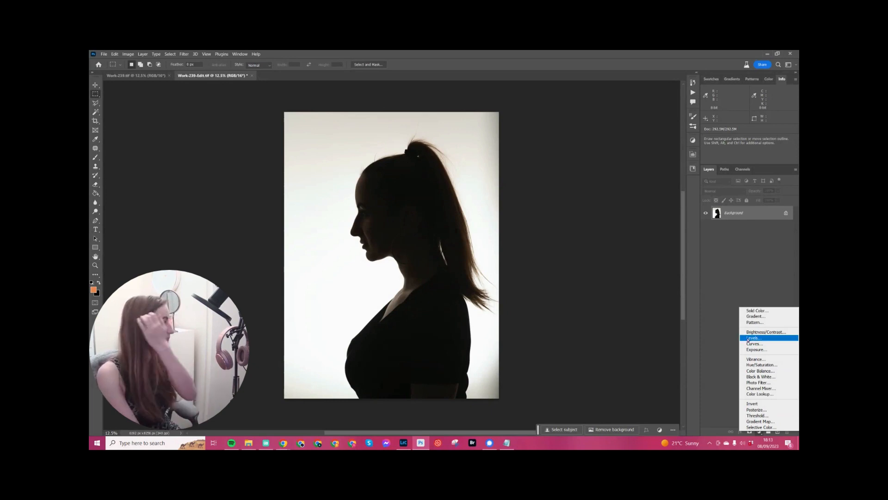
pyautogui.click(748, 338)
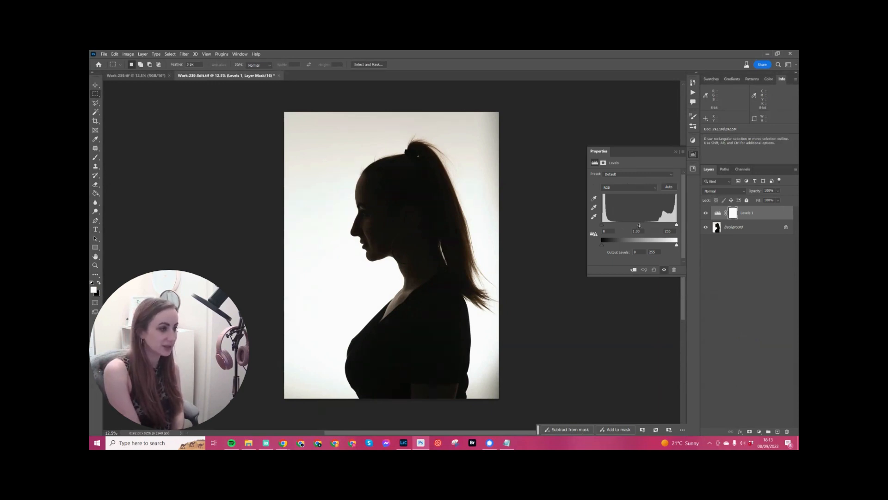
pyautogui.click(640, 225)
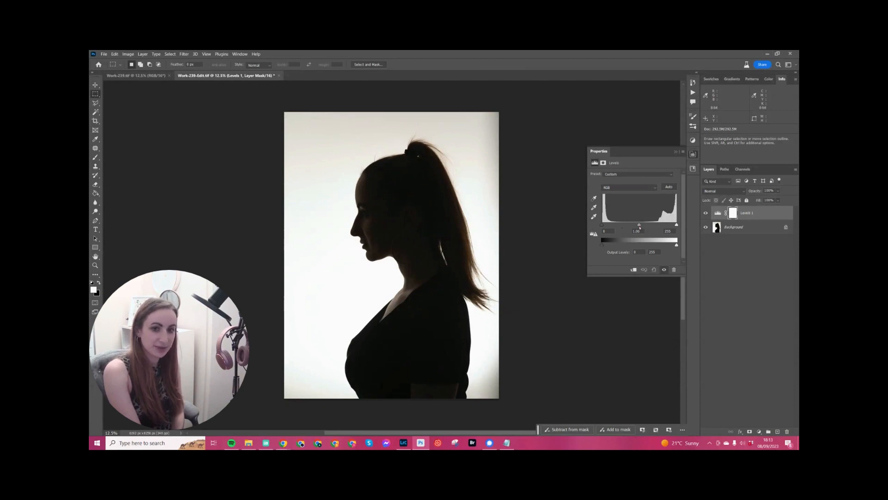
pyautogui.moveTo(640, 226); pyautogui.dragTo(668, 228)
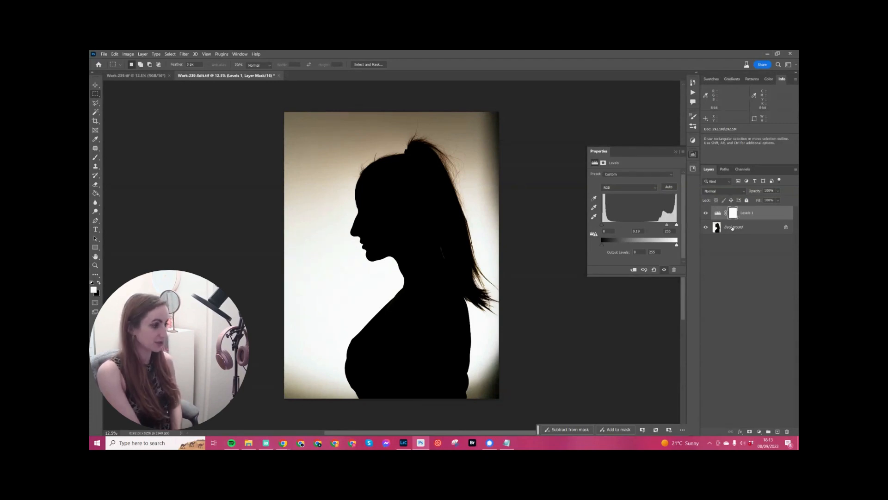
# Step: Select the Background layer and set up the Dodge tool with the Highlights range
pyautogui.click(732, 228)
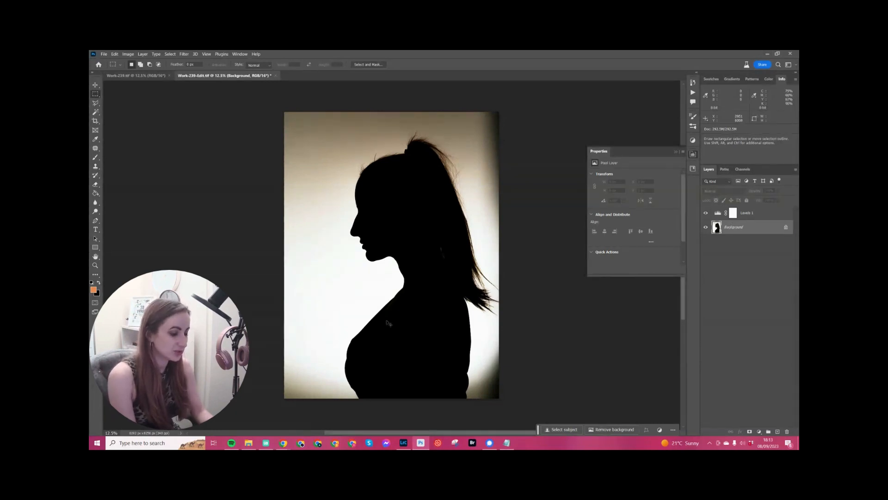
pyautogui.hotkey('ctrl', '+')
pyautogui.moveTo(318, 340); pyautogui.dragTo(371, 241)
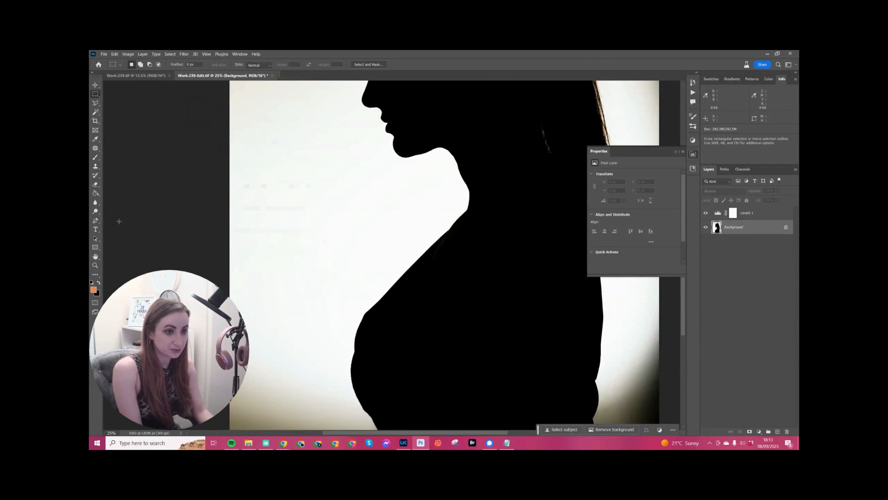
pyautogui.click(96, 212)
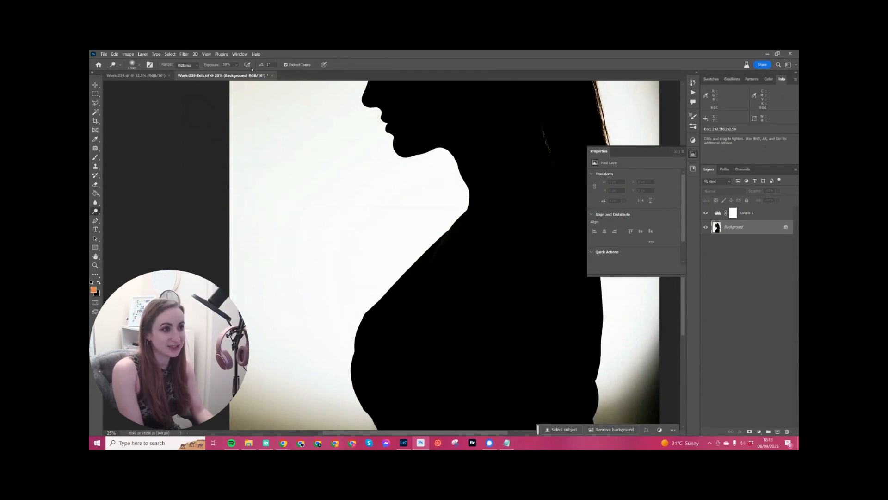
pyautogui.click(187, 65)
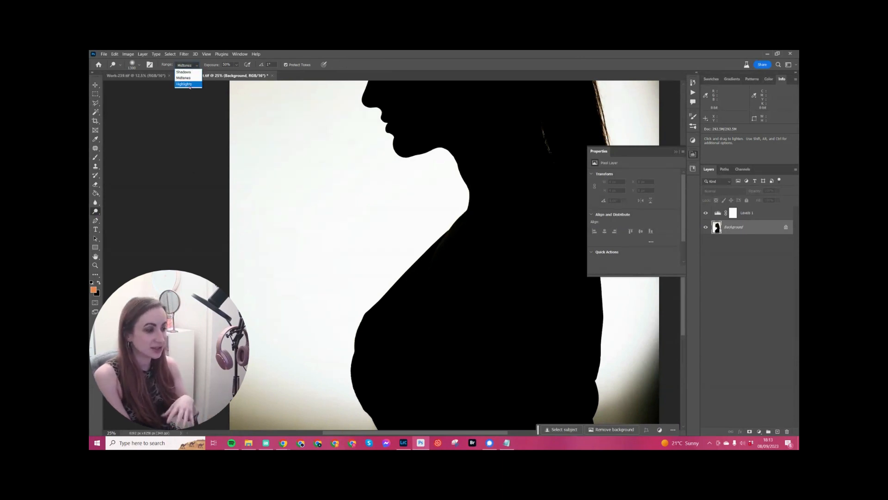
pyautogui.click(184, 84)
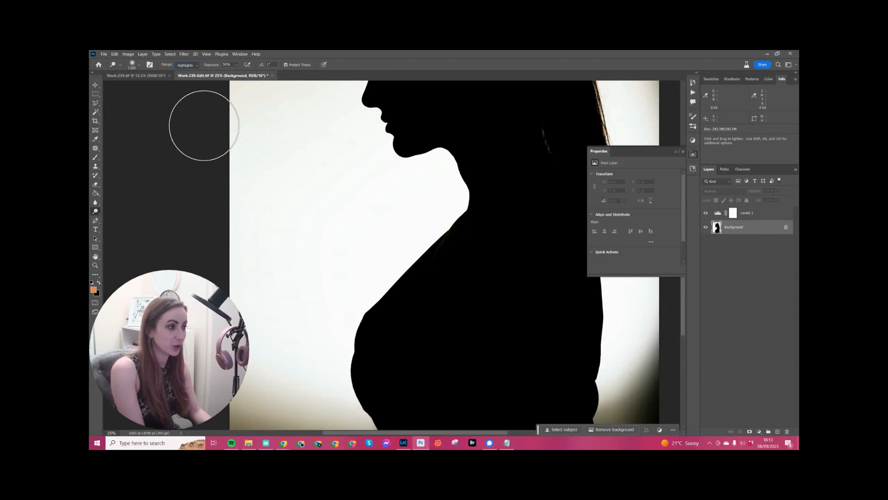
# Step: Try dodging the backdrop in front of the forehead at 50% exposure with Protect Tones on, and undo the last stroke
pyautogui.moveTo(342, 261); pyautogui.dragTo(256, 411)
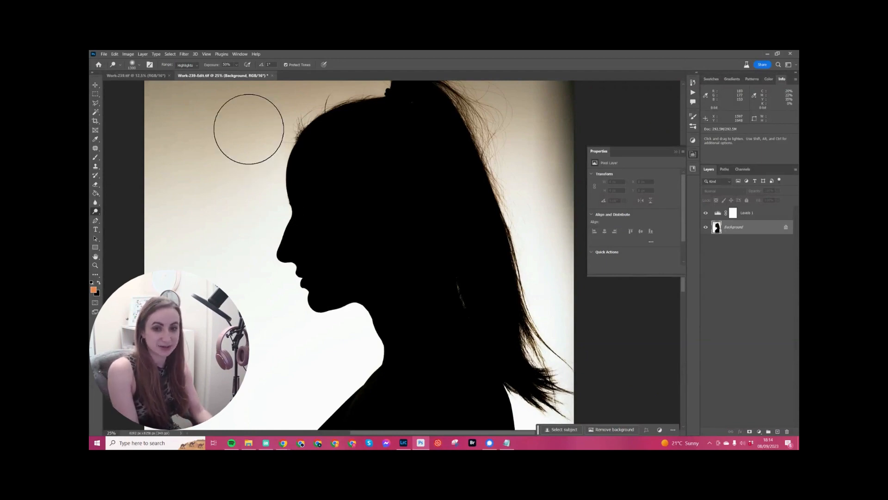
pyautogui.click(260, 138)
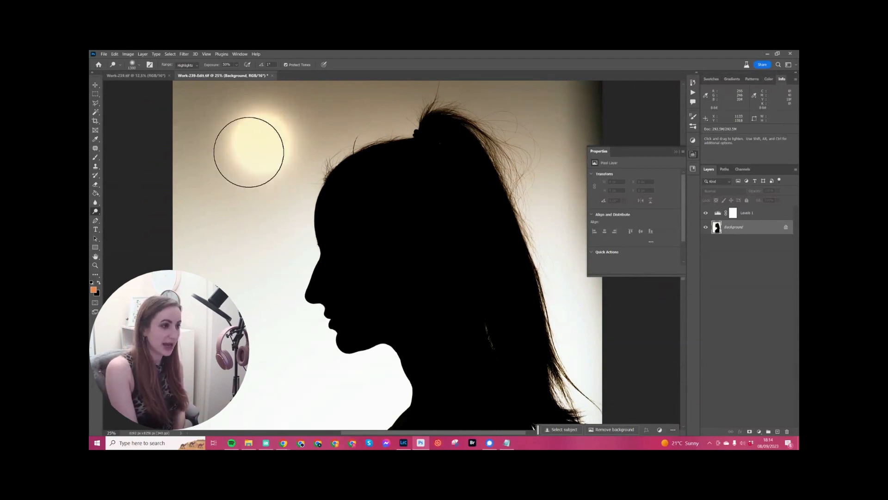
pyautogui.moveTo(248, 152); pyautogui.dragTo(178, 98)
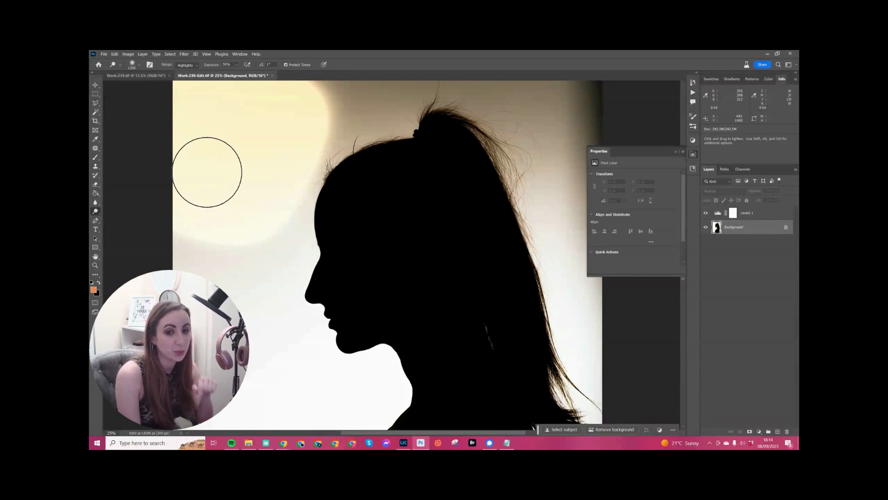
pyautogui.hotkey('ctrl', 'z')
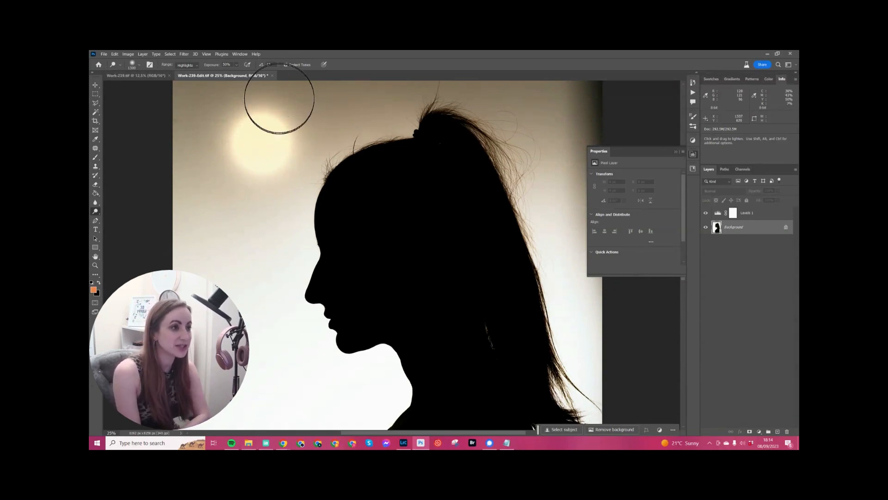
# Step: Turn off Protect Tones and dodge several patches of the backdrop above and in front of the forehead
pyautogui.click(286, 65)
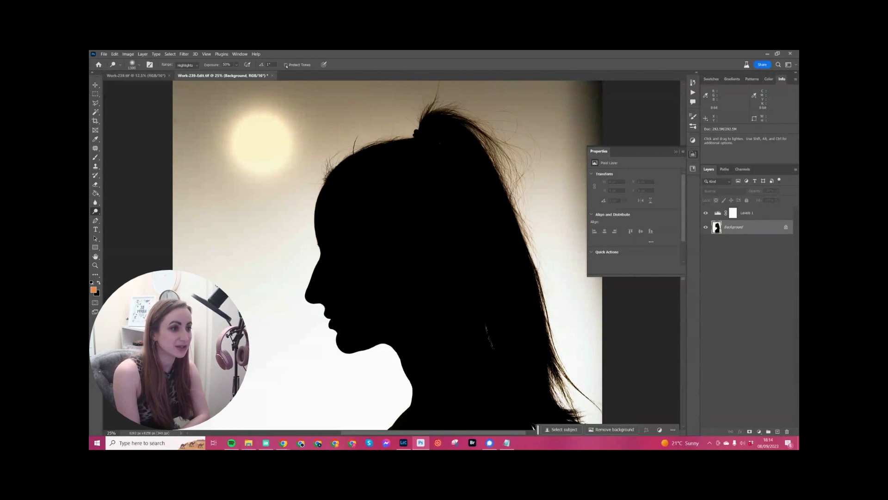
pyautogui.click(287, 119)
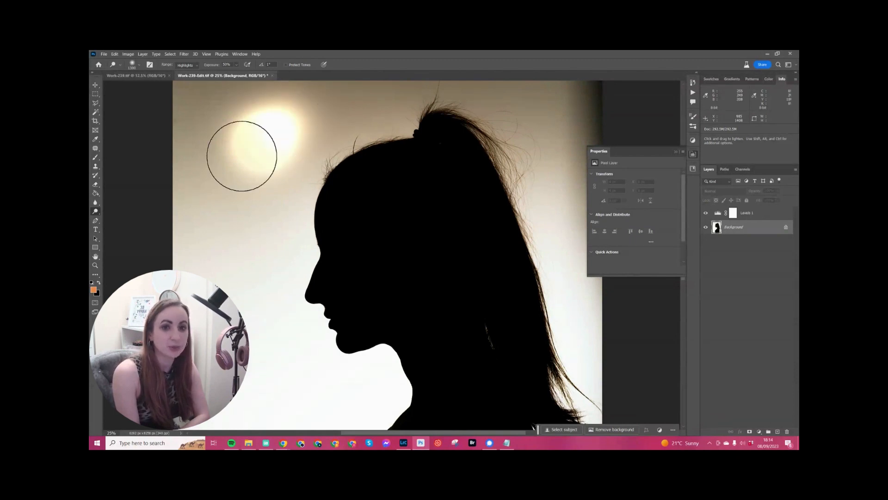
pyautogui.click(204, 199)
pyautogui.moveTo(208, 119); pyautogui.dragTo(200, 136)
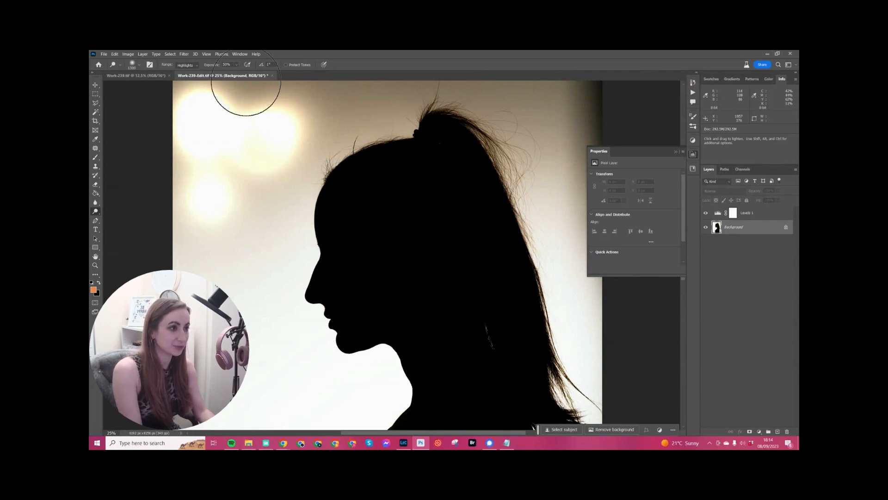
# Step: Lower the Dodge exposure to 10% and lighten the dark backdrop above the head toward the ponytail
pyautogui.press('1')
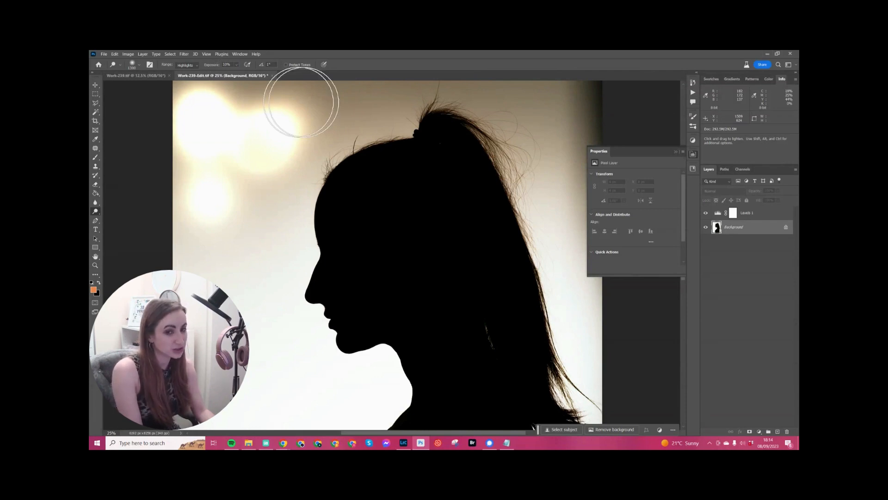
pyautogui.moveTo(337, 103)
pyautogui.mouseDown()
pyautogui.moveTo(278, 115)
pyautogui.moveTo(282, 173)
pyautogui.mouseUp()
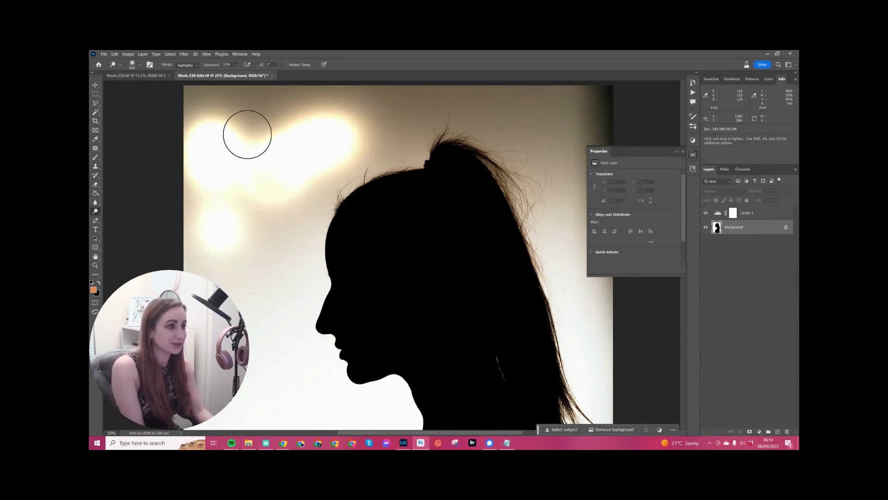
pyautogui.moveTo(247, 134)
pyautogui.mouseDown()
pyautogui.moveTo(283, 119)
pyautogui.moveTo(208, 91)
pyautogui.moveTo(358, 78)
pyautogui.moveTo(386, 131)
pyautogui.moveTo(297, 186)
pyautogui.moveTo(342, 201)
pyautogui.moveTo(407, 96)
pyautogui.moveTo(553, 165)
pyautogui.moveTo(435, 161)
pyautogui.mouseUp()
# Step: Set the Dodge exposure to 30% and whiten the backdrop behind the ponytail, including the dark upper corner and outer edge
pyautogui.press('3')
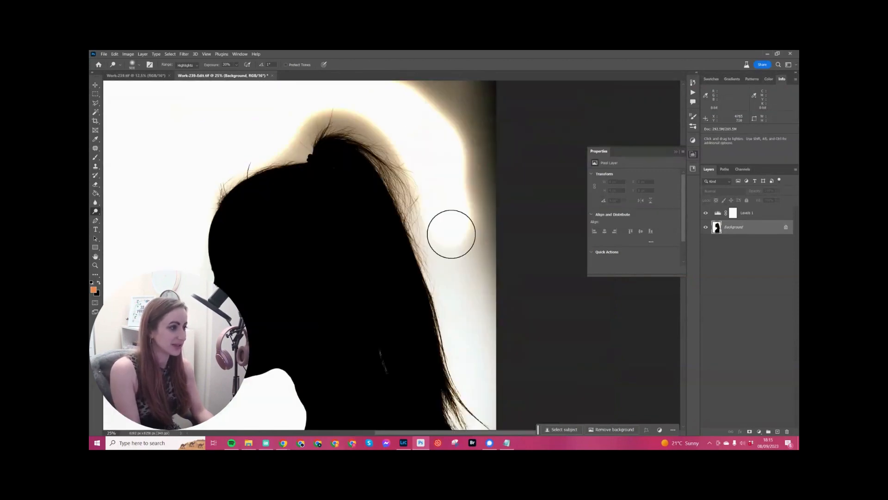
pyautogui.moveTo(451, 233)
pyautogui.mouseDown()
pyautogui.moveTo(486, 122)
pyautogui.moveTo(451, 209)
pyautogui.moveTo(481, 245)
pyautogui.mouseUp()
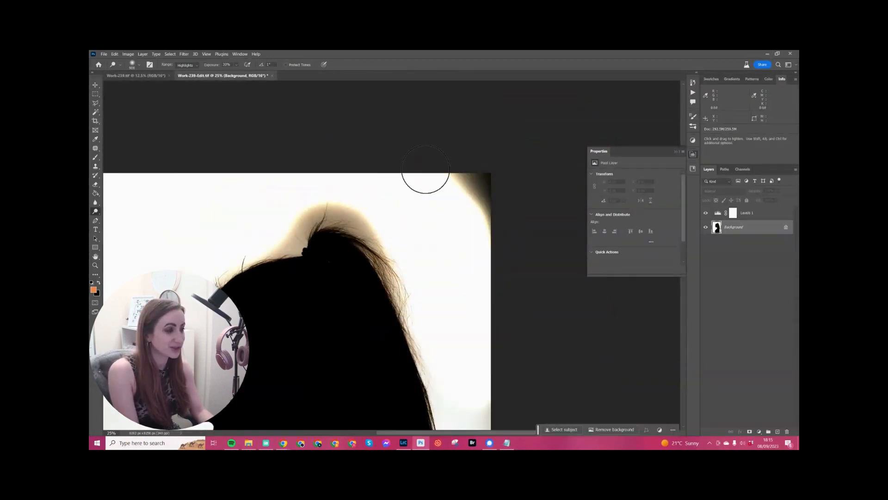
pyautogui.moveTo(425, 169); pyautogui.dragTo(500, 221)
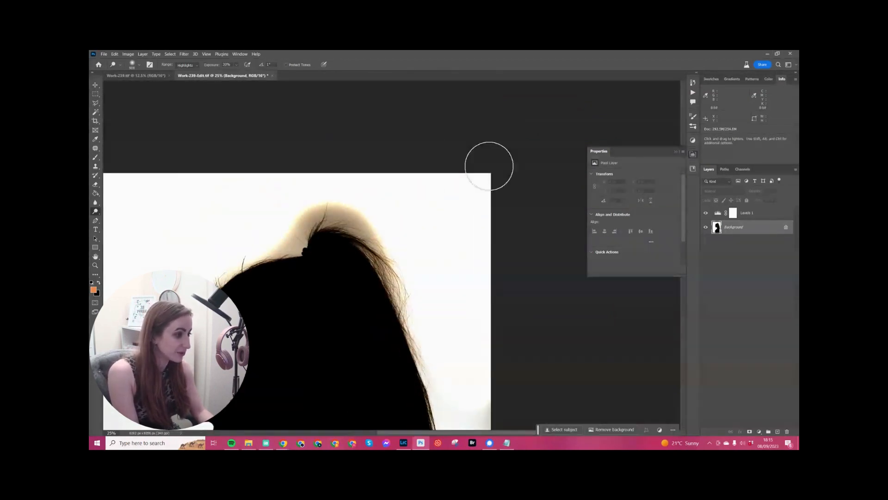
pyautogui.scroll(-5, 489, 166)
pyautogui.moveTo(426, 210)
pyautogui.mouseDown()
pyautogui.moveTo(483, 306)
pyautogui.moveTo(467, 106)
pyautogui.mouseUp()
pyautogui.moveTo(442, 256)
pyautogui.mouseDown()
pyautogui.moveTo(444, 402)
pyautogui.moveTo(415, 332)
pyautogui.moveTo(455, 341)
pyautogui.mouseUp()
# Step: Whiten the backdrop in front of the chest and face, and dodge away the halo around the top of the ponytail
pyautogui.hscroll(-10, 412, 312)
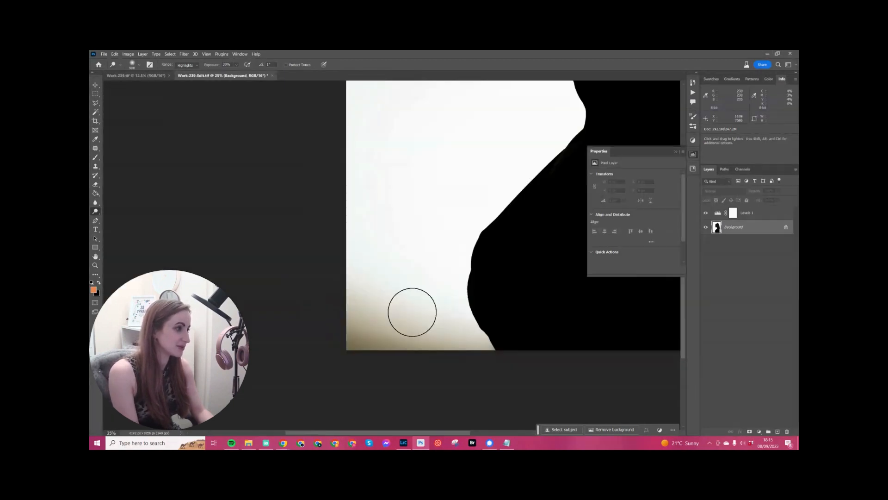
pyautogui.moveTo(412, 312)
pyautogui.mouseDown()
pyautogui.moveTo(395, 282)
pyautogui.moveTo(507, 123)
pyautogui.mouseUp()
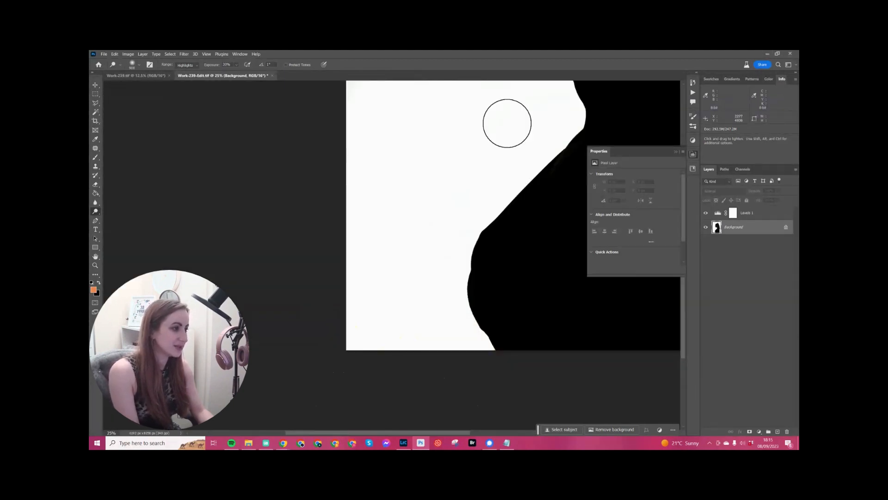
pyautogui.scroll(5, 415, 225)
pyautogui.moveTo(415, 225)
pyautogui.mouseDown()
pyautogui.moveTo(323, 190)
pyautogui.moveTo(313, 341)
pyautogui.mouseUp()
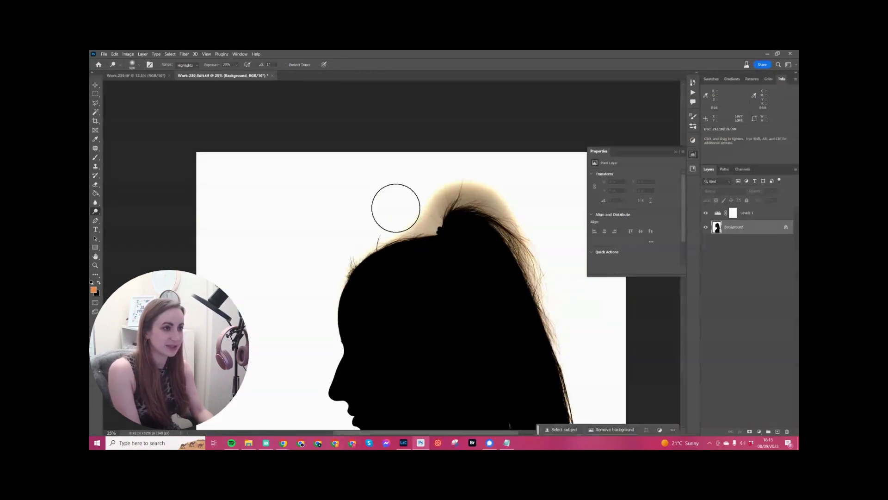
pyautogui.moveTo(395, 208)
pyautogui.mouseDown()
pyautogui.moveTo(479, 182)
pyautogui.moveTo(514, 218)
pyautogui.mouseUp()
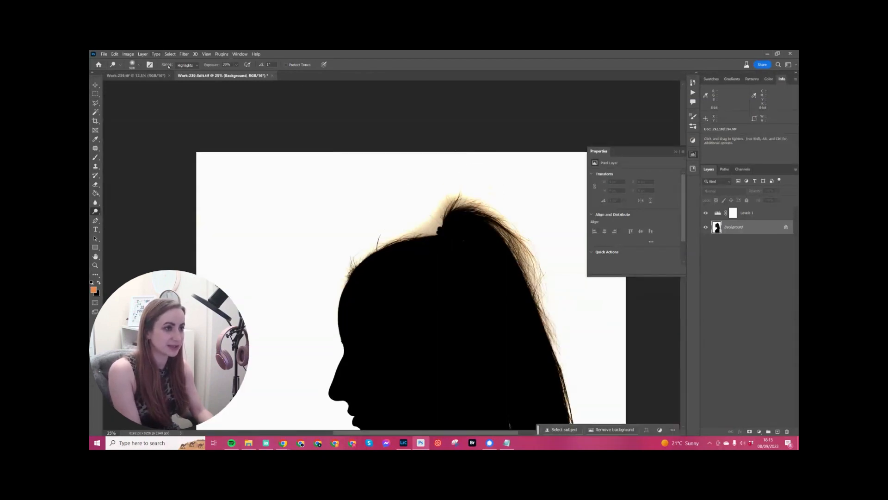
# Step: Reduce the Dodge exposure to 12% and shrink the brush to clean the remaining tint along the ponytail's hair edges
pyautogui.click(236, 65)
pyautogui.moveTo(227, 72); pyautogui.dragTo(235, 75)
pyautogui.moveTo(516, 222); pyautogui.dragTo(558, 303)
pyautogui.press('[')
pyautogui.press('[')
pyautogui.moveTo(514, 204); pyautogui.dragTo(484, 201)
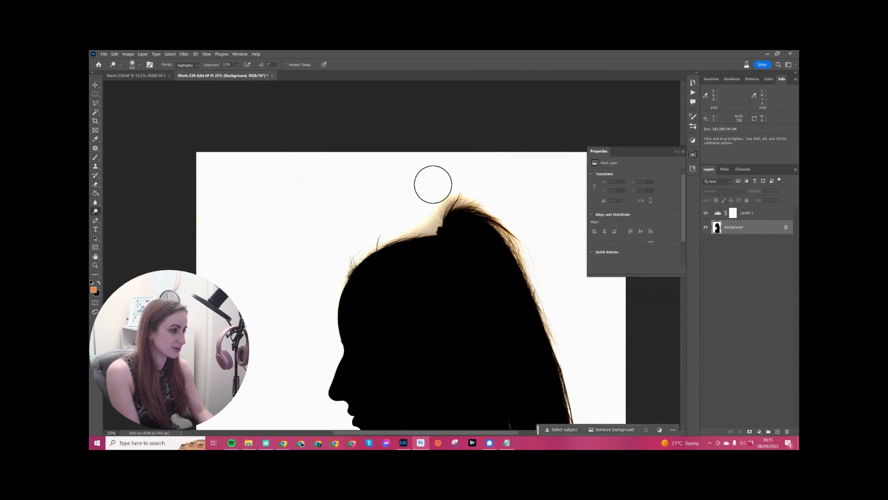
pyautogui.moveTo(433, 184)
pyautogui.mouseDown()
pyautogui.moveTo(428, 231)
pyautogui.moveTo(446, 219)
pyautogui.moveTo(519, 254)
pyautogui.moveTo(464, 178)
pyautogui.moveTo(445, 204)
pyautogui.mouseUp()
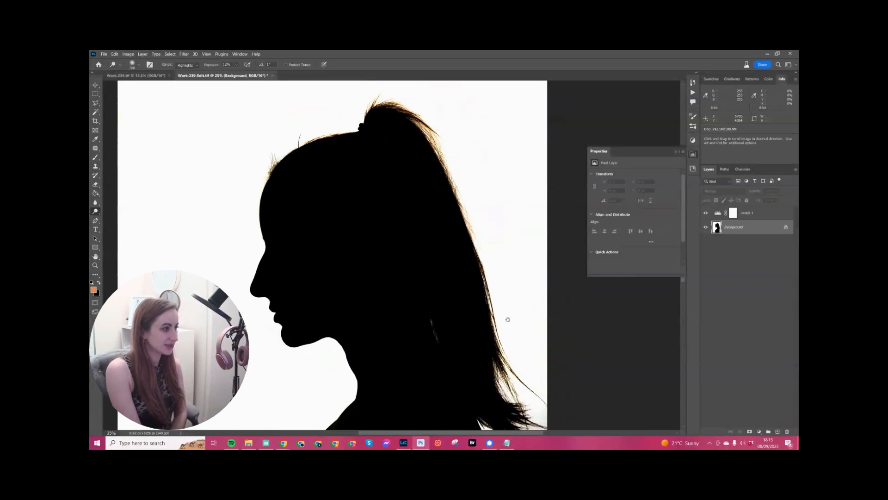
# Step: Hide the Levels 1 adjustment layer to show the whole dodged photo without it
pyautogui.moveTo(507, 319); pyautogui.dragTo(481, 198)
pyautogui.hotkey('ctrl', '0')
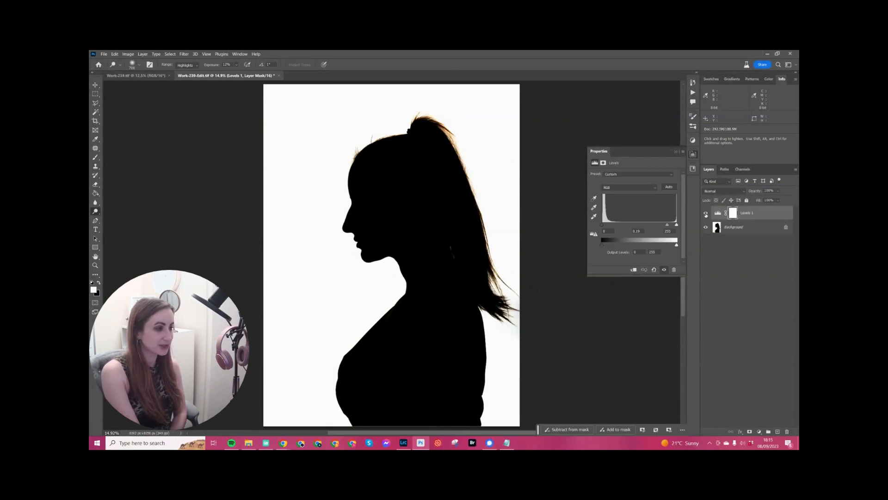
pyautogui.click(706, 214)
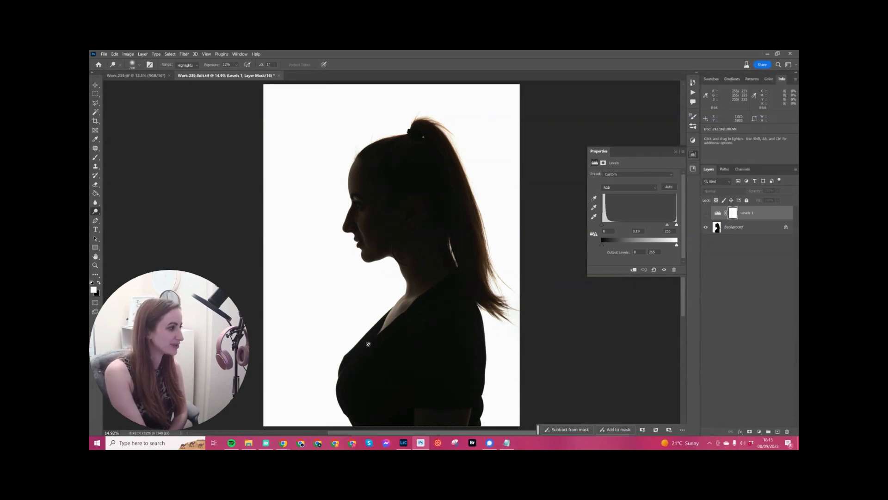
# Step: Compare an earlier history state of the photo with the latest one and return to the latest
pyautogui.click(692, 83)
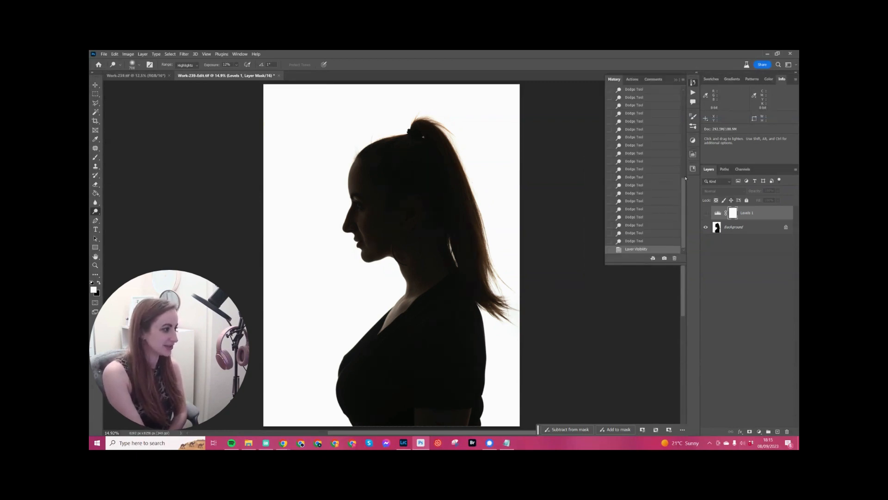
pyautogui.moveTo(686, 179)
pyautogui.mouseDown()
pyautogui.moveTo(670, 93)
pyautogui.moveTo(670, 254)
pyautogui.mouseUp()
pyautogui.click(669, 92)
pyautogui.click(669, 250)
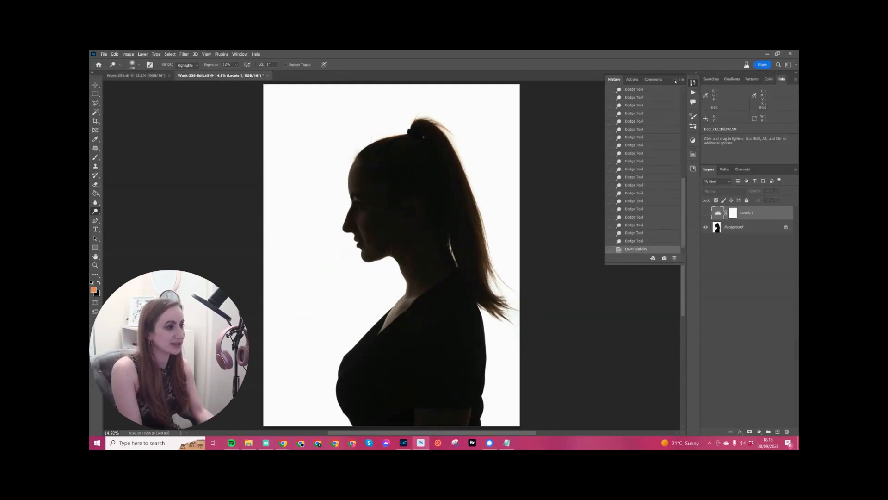
pyautogui.click(675, 80)
# Step: Make the Background layer active and choose the Clone Stamp tool for retouching the hair at the top of the ponytail
pyautogui.click(743, 229)
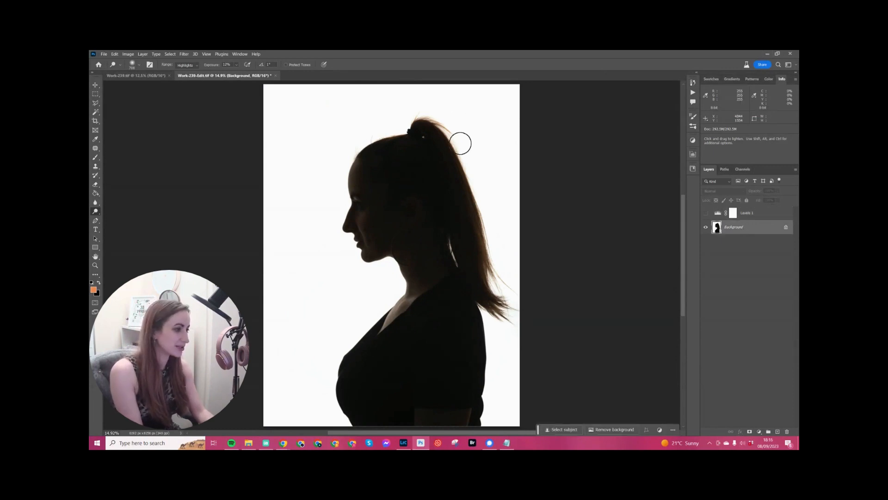
pyautogui.hotkey('ctrl', '+')
pyautogui.hotkey('ctrl', '+')
pyautogui.hotkey('ctrl', '+')
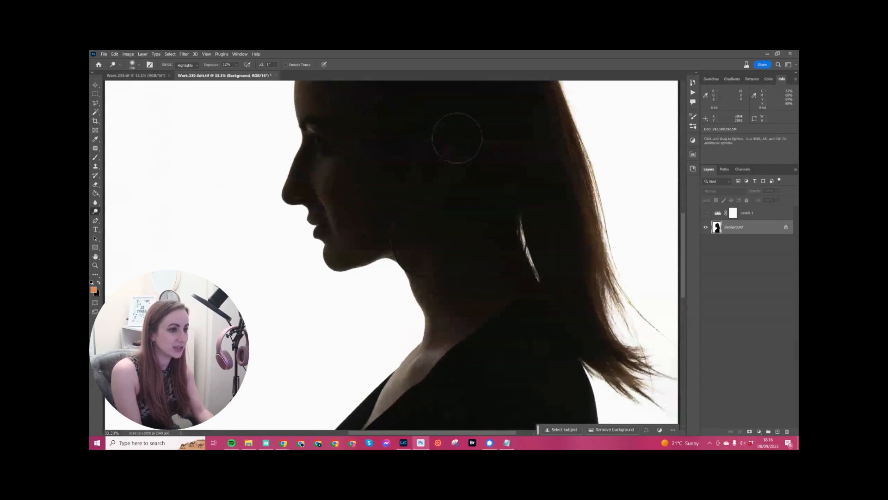
pyautogui.moveTo(457, 138); pyautogui.dragTo(382, 199)
pyautogui.hotkey('ctrl', '+')
pyautogui.moveTo(386, 155); pyautogui.dragTo(366, 258)
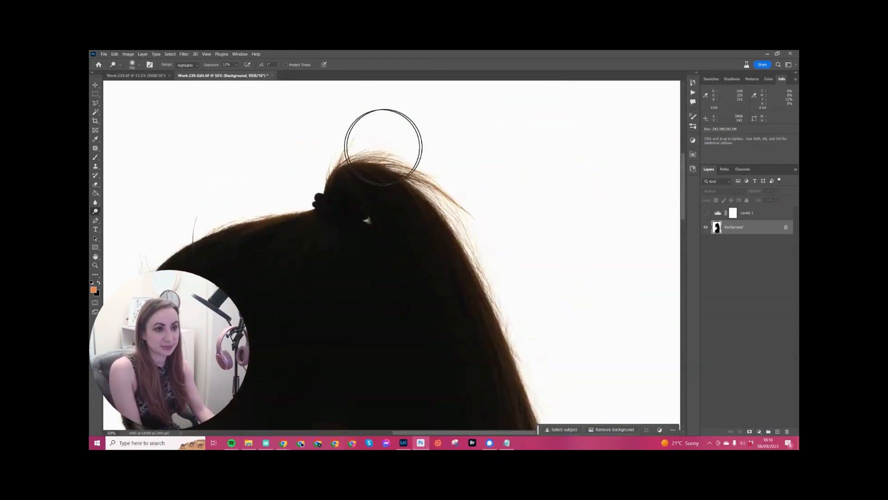
pyautogui.press('s')
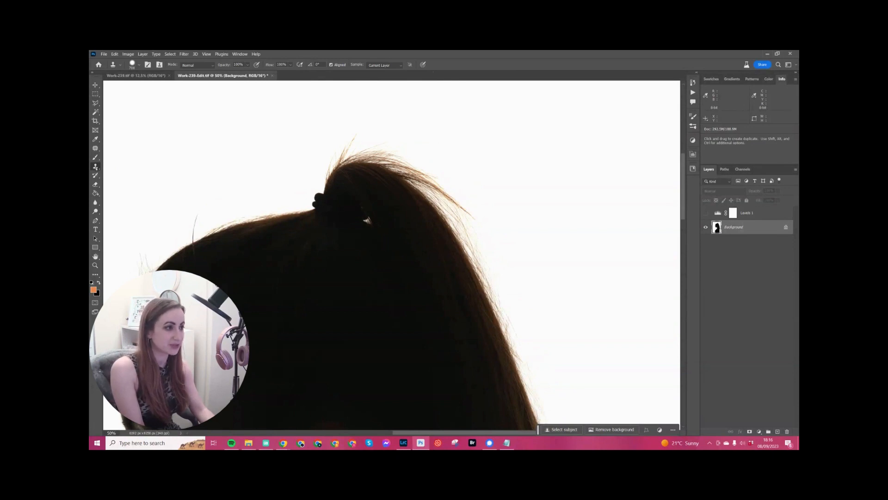
pyautogui.click(95, 167)
pyautogui.click(111, 166)
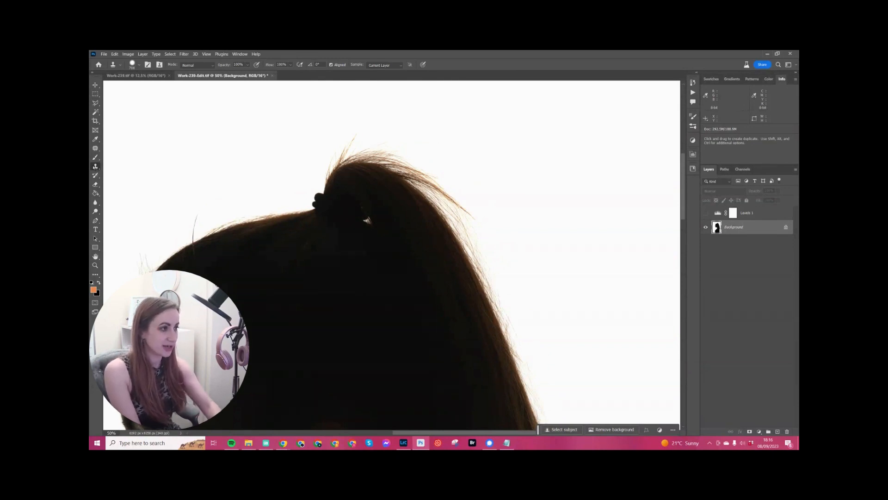
# Step: With a smaller Clone Stamp brush, sample the white backdrop and clone it over the flyaway hairs above the ponytail
pyautogui.press('[')
pyautogui.press('[')
pyautogui.press('[')
pyautogui.press('[')
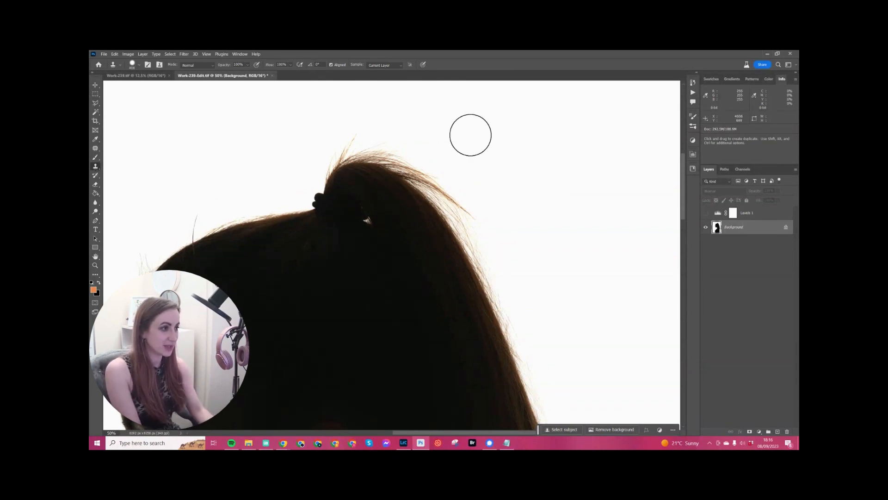
pyautogui.keyDown('alt'); pyautogui.click(478, 124); pyautogui.keyUp('alt')
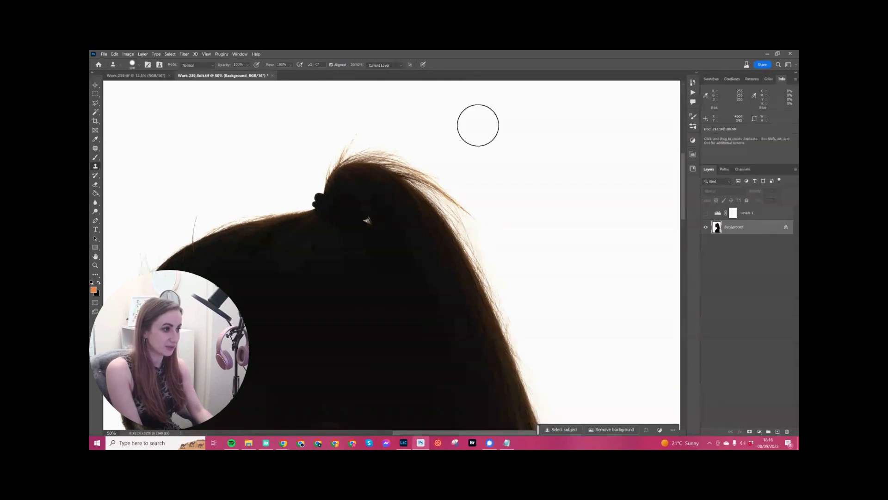
pyautogui.moveTo(431, 165); pyautogui.dragTo(410, 150)
pyautogui.press('[')
pyautogui.press('[')
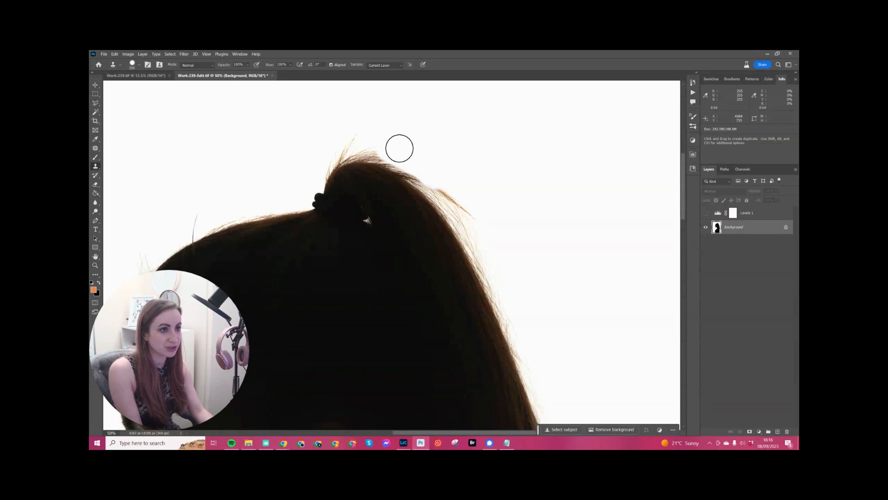
# Step: Try cloning white down the ponytail's back edge with the brush hardness lowered to 12%, and undo the stroke
pyautogui.click(135, 65)
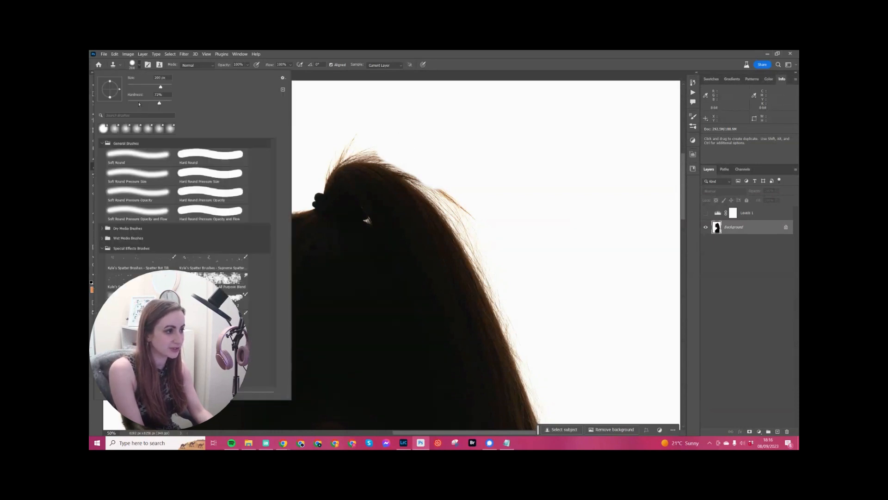
pyautogui.moveTo(139, 104); pyautogui.dragTo(133, 103)
pyautogui.moveTo(454, 211)
pyautogui.mouseDown()
pyautogui.moveTo(432, 179)
pyautogui.moveTo(477, 283)
pyautogui.mouseUp()
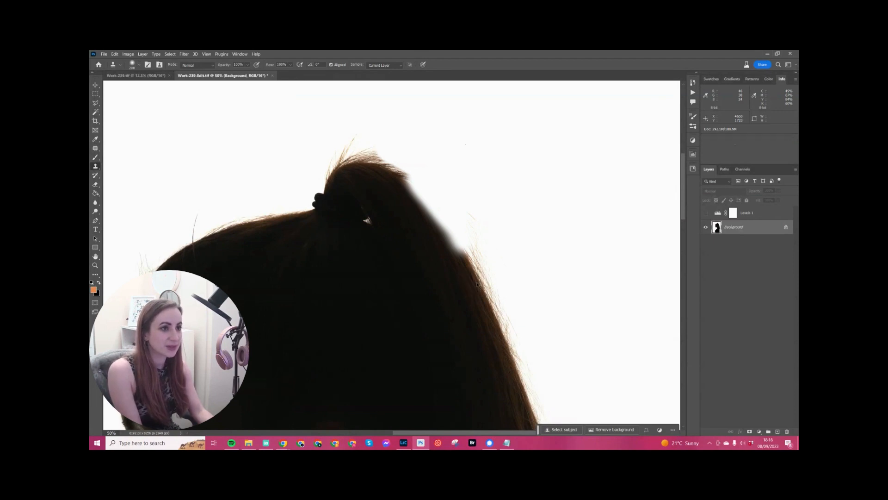
pyautogui.hotkey('ctrl', 'z')
# Step: Raise the Clone Stamp brush hardness and try a long white stroke along the ponytail's back edge, undoing the stroke
pyautogui.click(139, 65)
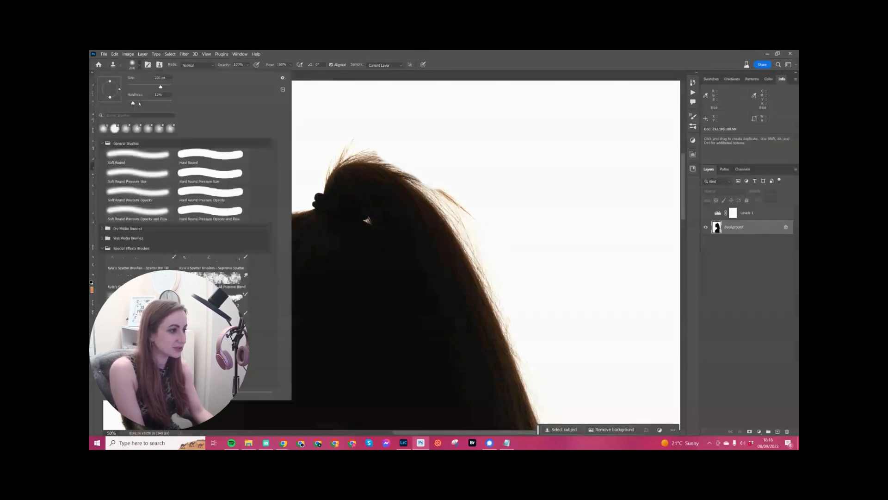
pyautogui.moveTo(139, 103); pyautogui.dragTo(148, 104)
pyautogui.press('Return')
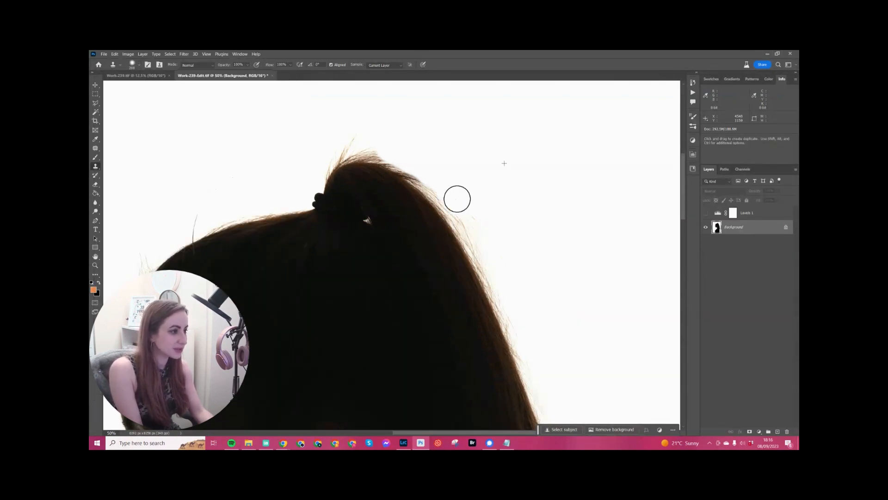
pyautogui.moveTo(400, 157)
pyautogui.mouseDown()
pyautogui.moveTo(463, 206)
pyautogui.moveTo(423, 176)
pyautogui.moveTo(502, 268)
pyautogui.mouseUp()
pyautogui.hotkey('ctrl', 'z')
# Step: Shrink the Clone Stamp brush and clone white over the flyaway hairs around the ponytail's crown and back edge
pyautogui.press('[')
pyautogui.press('[')
pyautogui.press('[')
pyautogui.press('[')
pyautogui.press('[')
pyautogui.moveTo(420, 171)
pyautogui.mouseDown()
pyautogui.moveTo(355, 149)
pyautogui.moveTo(326, 167)
pyautogui.mouseUp()
pyautogui.press(']')
pyautogui.press(']')
pyautogui.press('[')
pyautogui.press('[')
pyautogui.press('[')
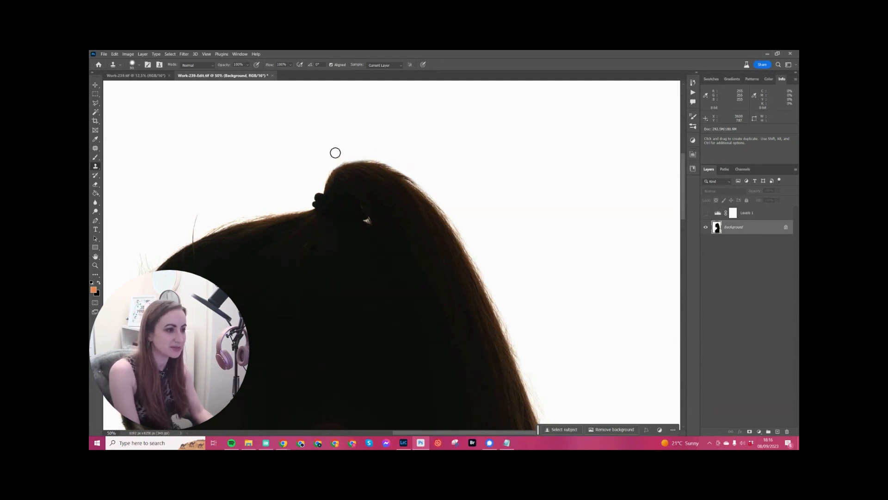
# Step: Clone out the stray hairs above the forehead and along the top of the head towards the hair tie, redoing one stroke
pyautogui.moveTo(172, 228)
pyautogui.mouseDown()
pyautogui.moveTo(283, 214)
pyautogui.moveTo(317, 192)
pyautogui.moveTo(241, 276)
pyautogui.mouseUp()
pyautogui.press(']')
pyautogui.press(']')
pyautogui.press(']')
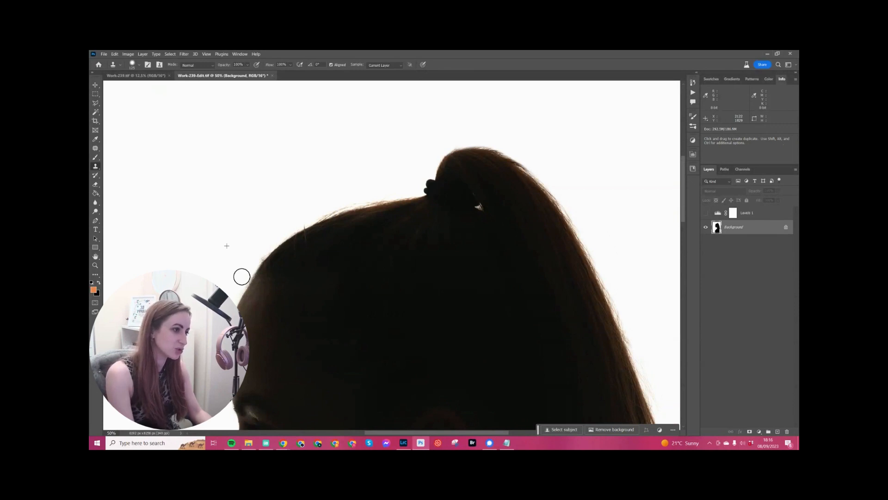
pyautogui.moveTo(301, 215); pyautogui.dragTo(335, 210)
pyautogui.hotkey('ctrl', 'z')
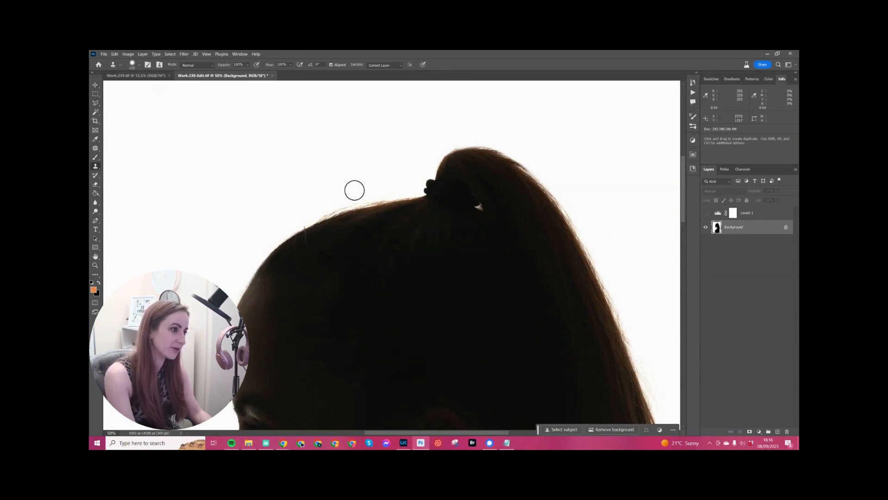
pyautogui.click(316, 211)
pyautogui.moveTo(316, 212)
pyautogui.mouseDown()
pyautogui.moveTo(376, 198)
pyautogui.moveTo(391, 180)
pyautogui.moveTo(395, 193)
pyautogui.moveTo(369, 196)
pyautogui.mouseUp()
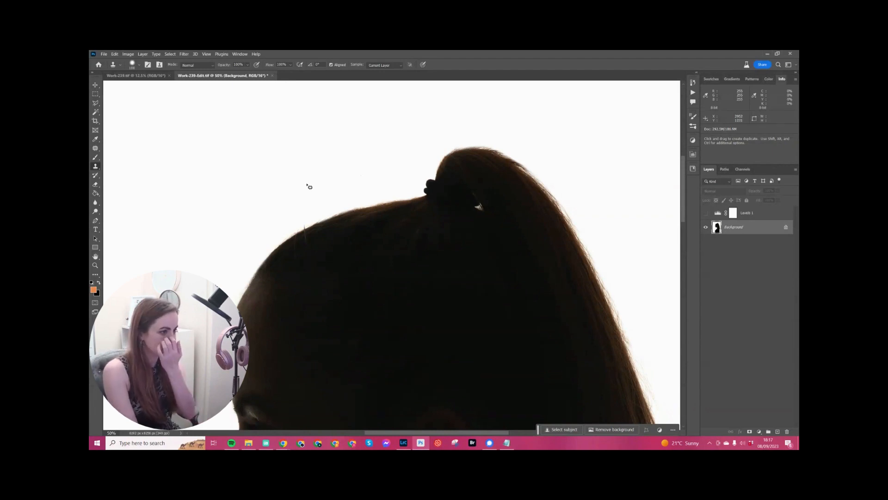
# Step: Select the stray strand crossing the hair edge above the forehead with the Patch tool, remove it and clear the selection
pyautogui.press('j')
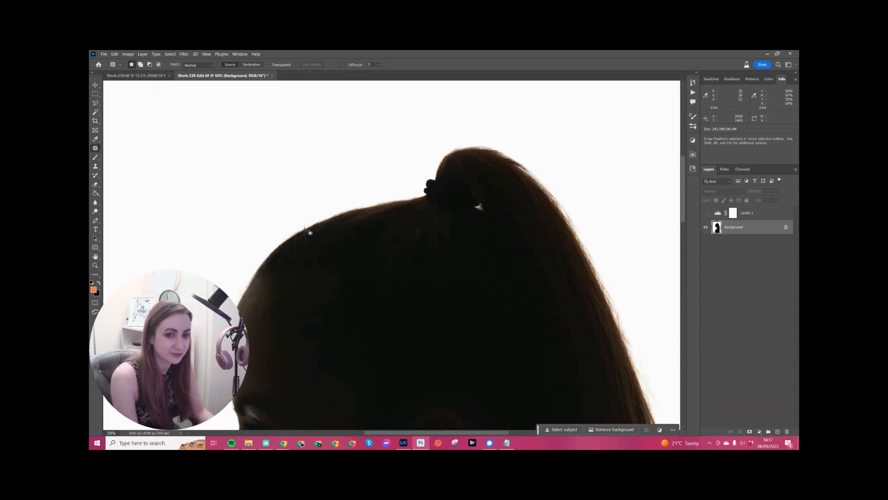
pyautogui.moveTo(310, 232)
pyautogui.mouseDown()
pyautogui.moveTo(305, 253)
pyautogui.moveTo(306, 235)
pyautogui.mouseUp()
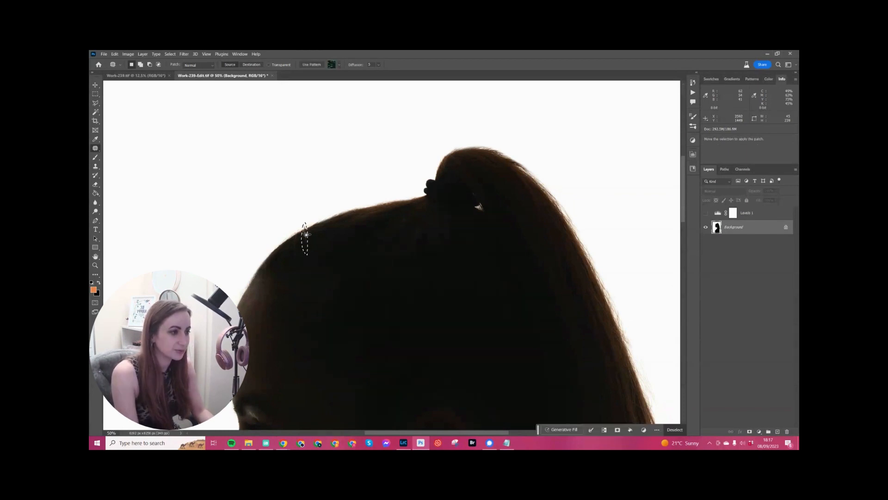
pyautogui.hotkey('ctrl', '+')
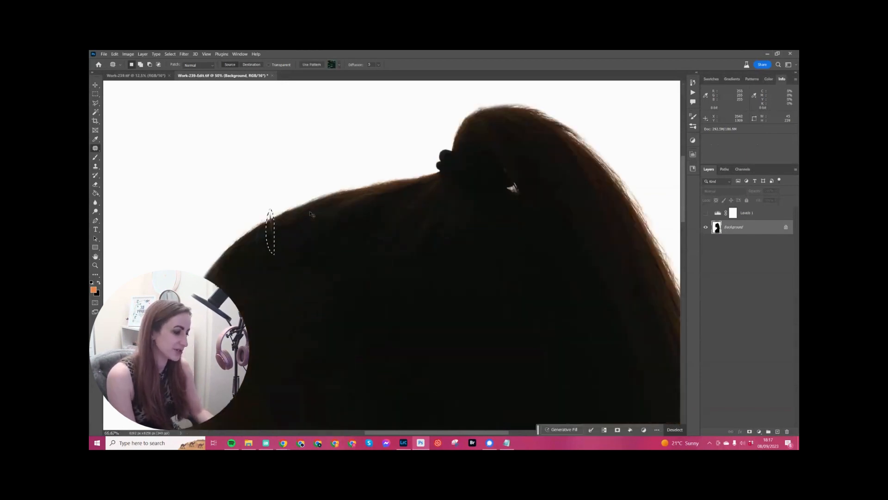
pyautogui.hotkey('ctrl', '+')
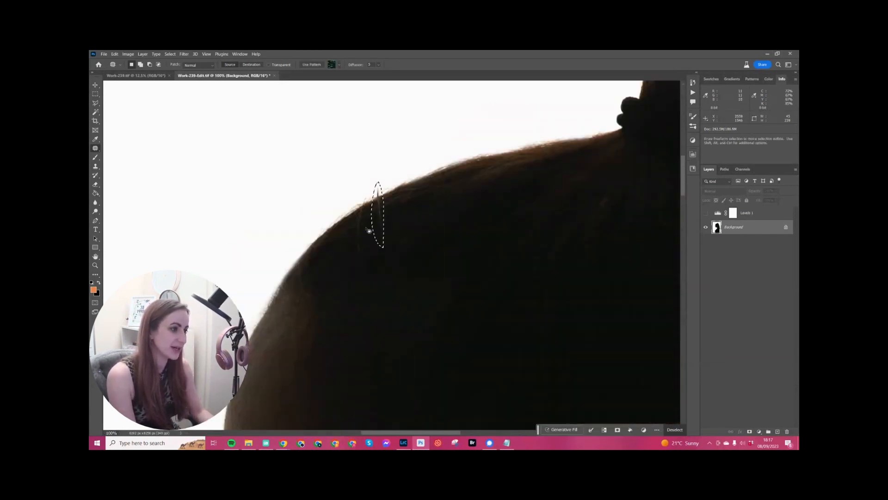
pyautogui.hotkey('shift', 'BackSpace')
pyautogui.press('Return')
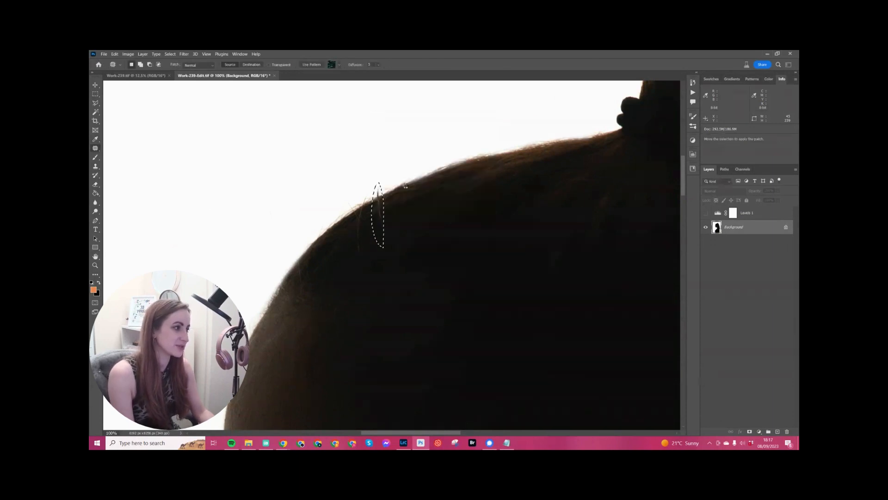
pyautogui.hotkey('ctrl', 'd')
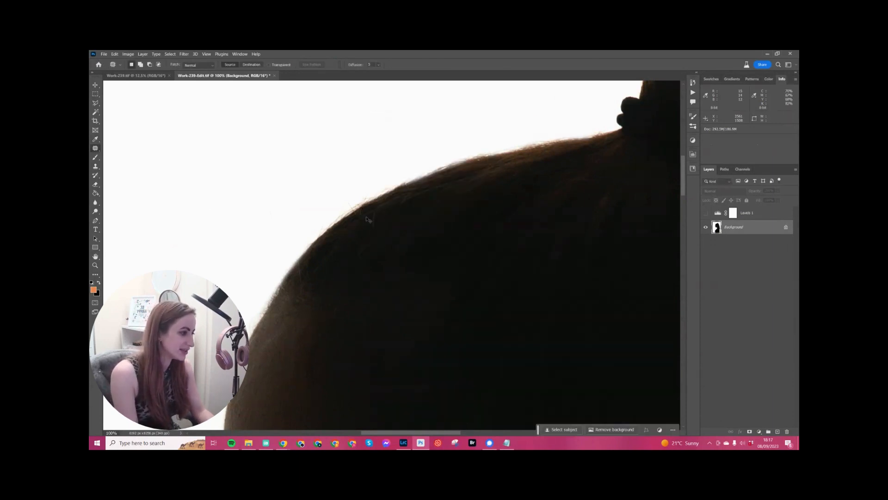
# Step: Patch away the long loose strand sticking out behind the lower ponytail and check the whole portrait
pyautogui.hotkey('ctrl', '-')
pyautogui.hotkey('ctrl', '-')
pyautogui.hotkey('ctrl', '-')
pyautogui.moveTo(545, 342); pyautogui.dragTo(455, 218)
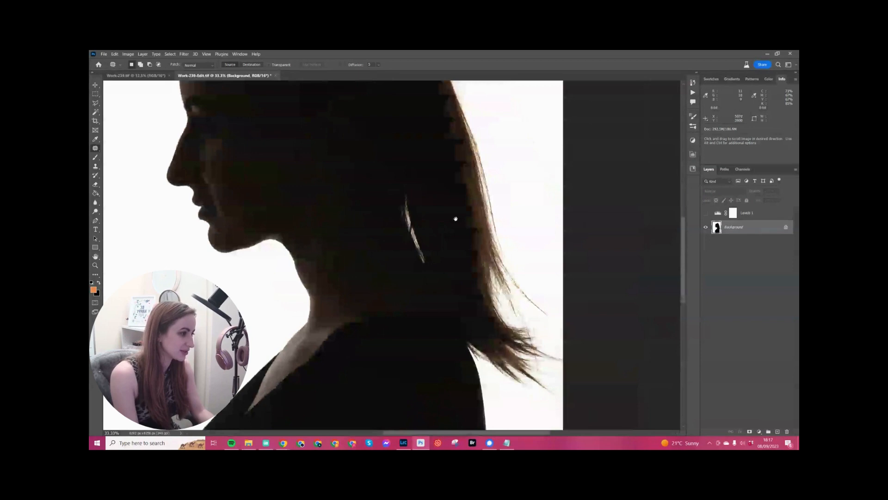
pyautogui.moveTo(504, 269); pyautogui.dragTo(562, 331)
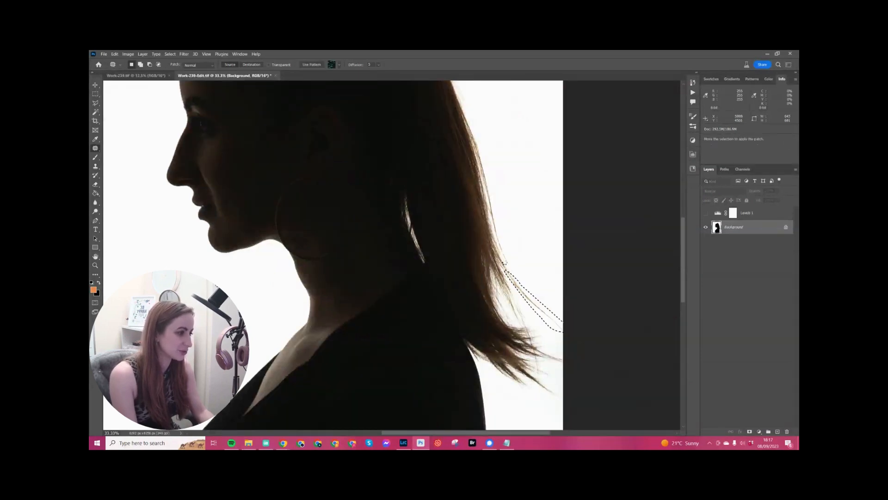
pyautogui.moveTo(494, 228)
pyautogui.mouseDown()
pyautogui.moveTo(512, 276)
pyautogui.moveTo(526, 255)
pyautogui.mouseUp()
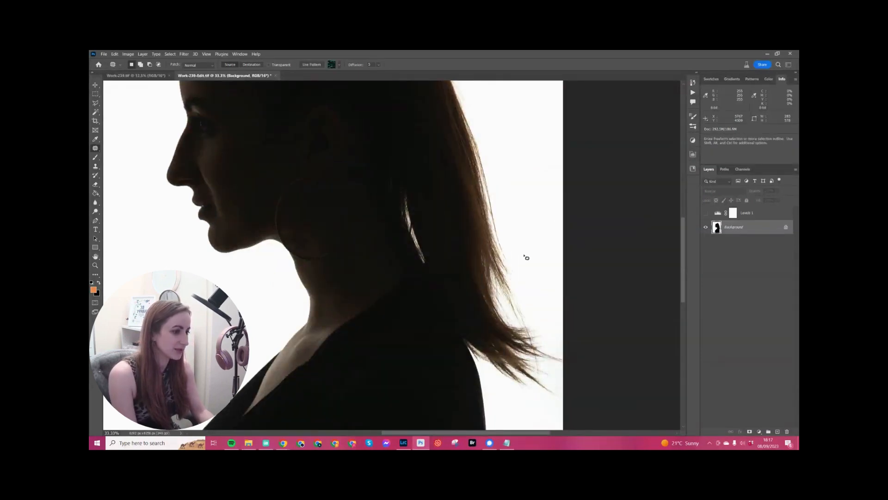
pyautogui.moveTo(491, 370); pyautogui.dragTo(510, 232)
pyautogui.moveTo(406, 285); pyautogui.dragTo(417, 367)
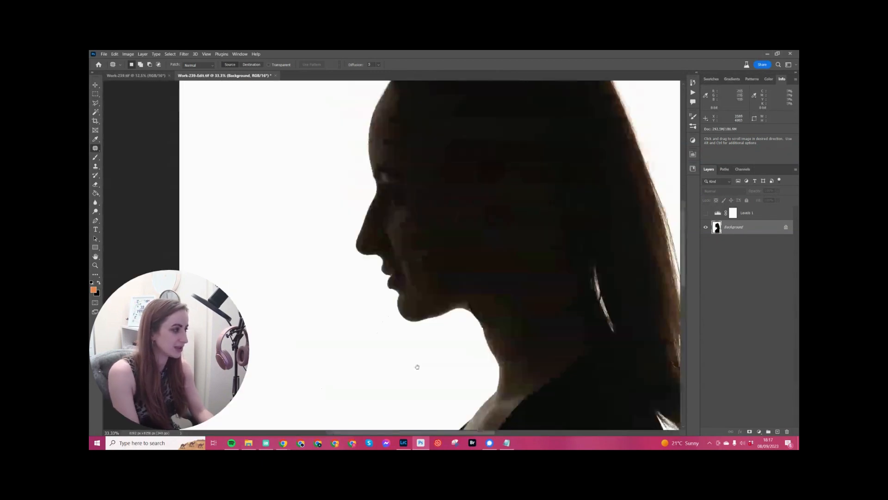
pyautogui.hotkey('ctrl', '0')
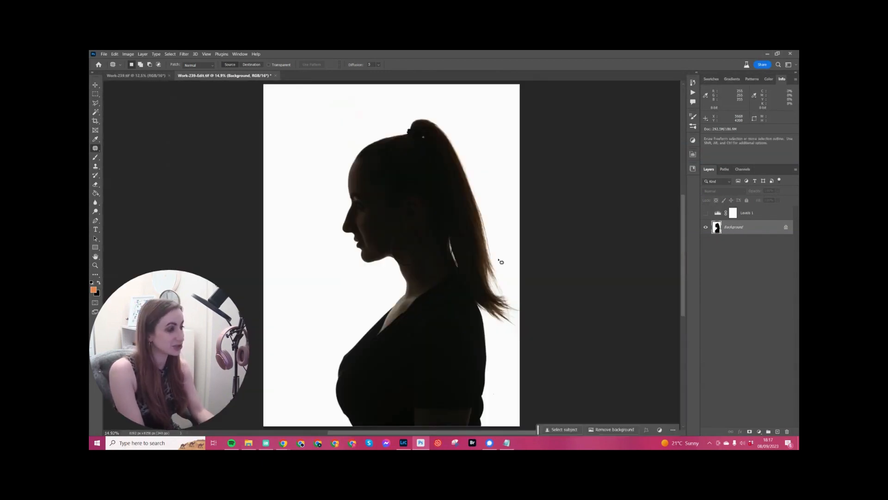
# Step: Delete the hidden Levels 1 adjustment layer
pyautogui.click(747, 211)
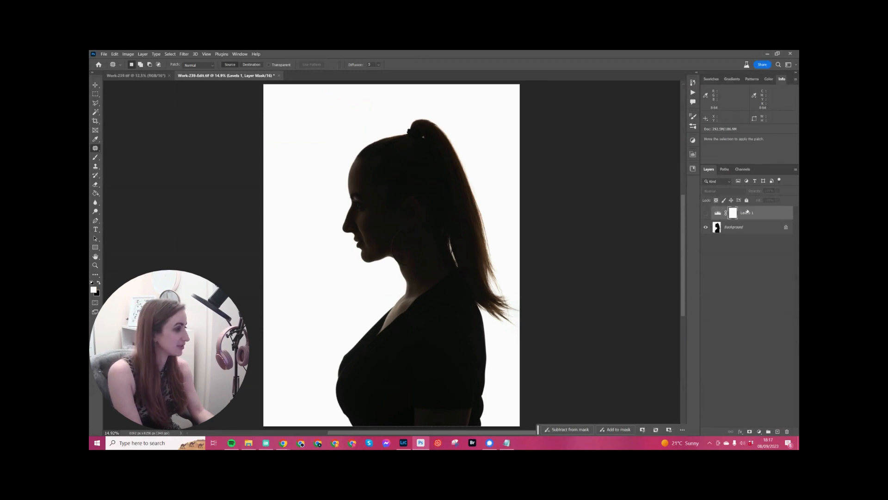
pyautogui.click(706, 214)
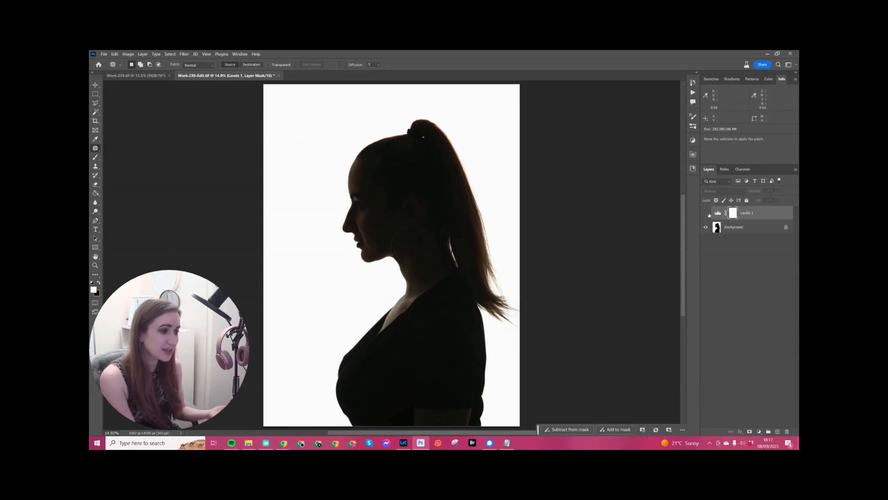
pyautogui.press('Delete')
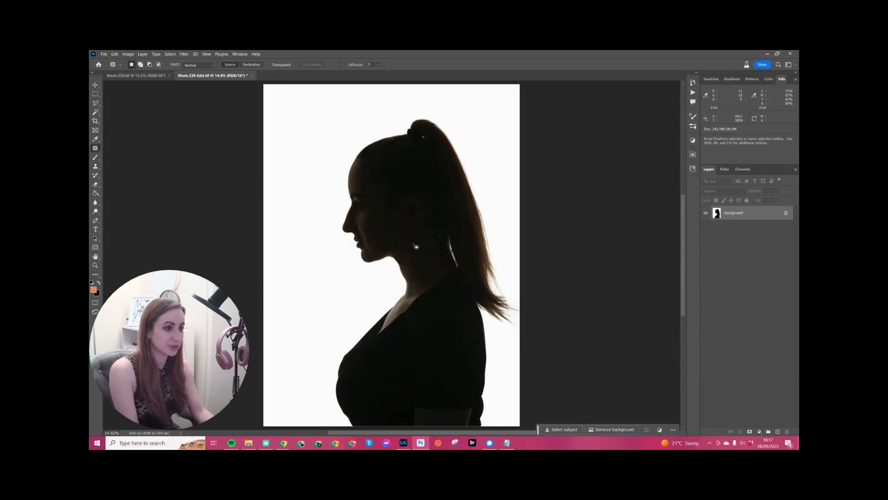
# Step: Try a Levels adjustment on the Background layer with input values 10, 1.43 and 183 to brighten the face
pyautogui.scroll(3, 415, 246)
pyautogui.moveTo(412, 243); pyautogui.dragTo(451, 270)
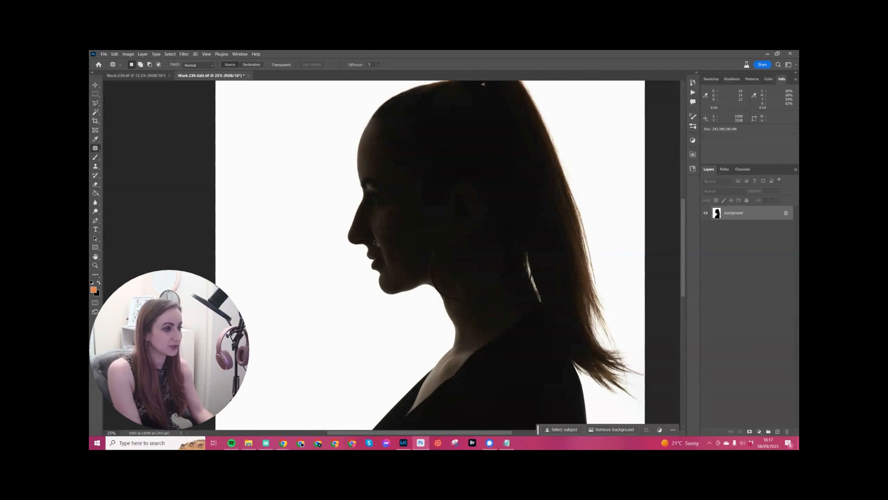
pyautogui.hotkey('ctrl', 'l')
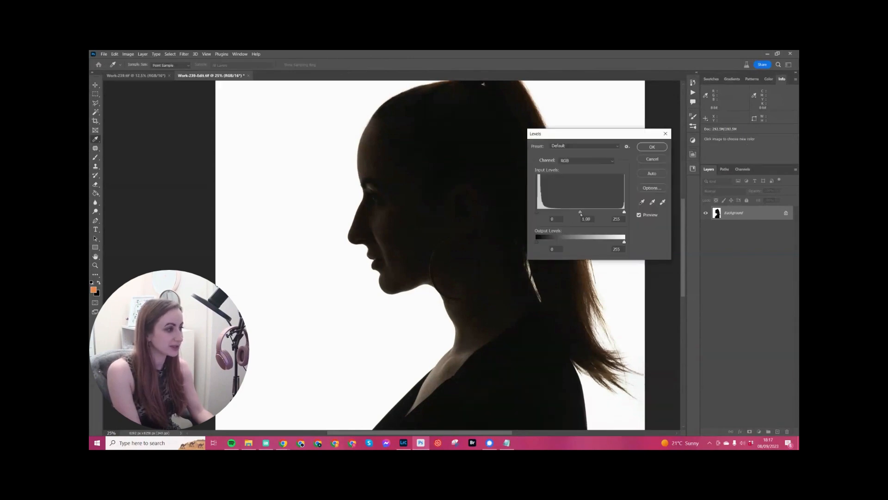
pyautogui.moveTo(581, 214); pyautogui.dragTo(541, 214)
pyautogui.moveTo(624, 213); pyautogui.dragTo(600, 213)
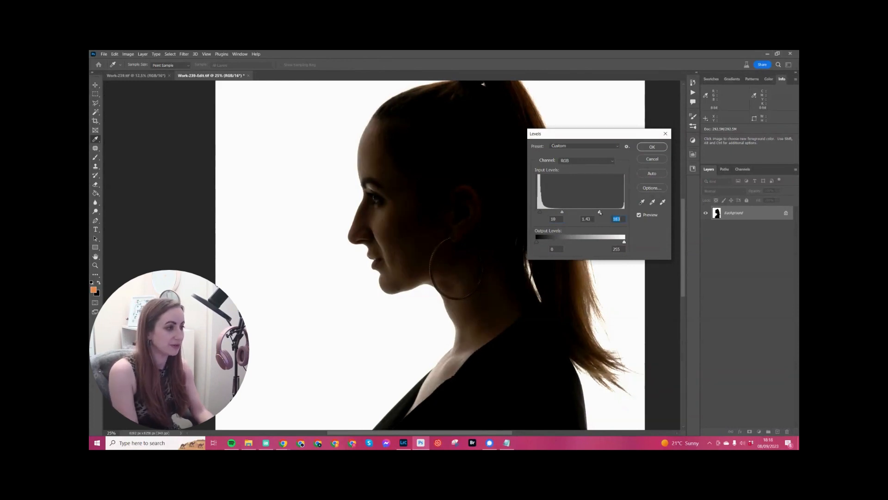
pyautogui.press('Return')
pyautogui.press('j')
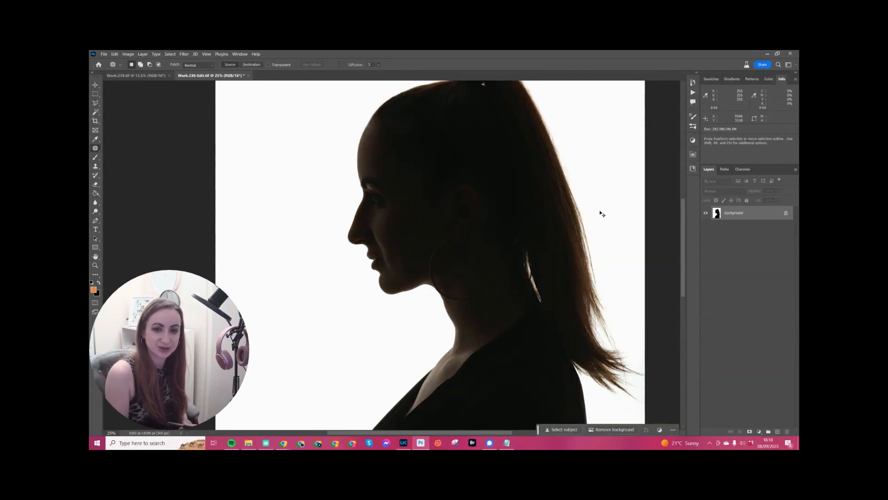
pyautogui.hotkey('ctrl', '0')
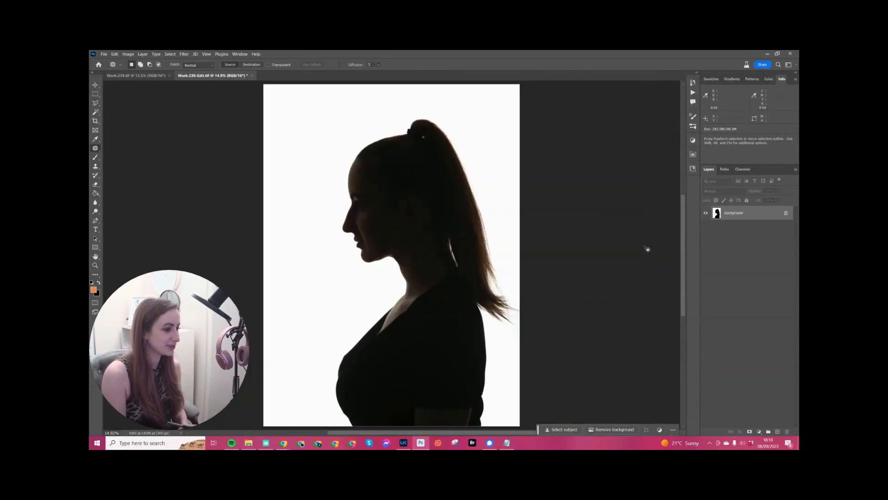